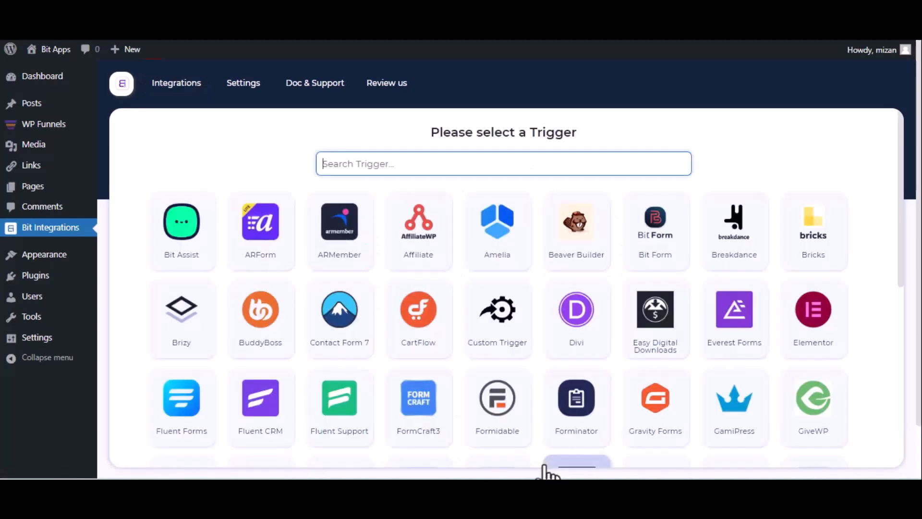
# - Pick WPFunnels as the trigger and copy its generated webhook URL
pyautogui.write('wp')
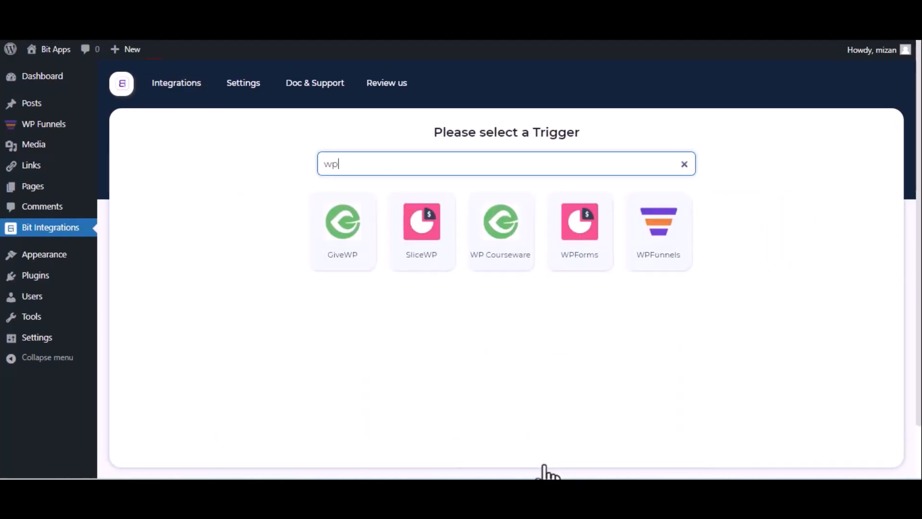
pyautogui.click(646, 255)
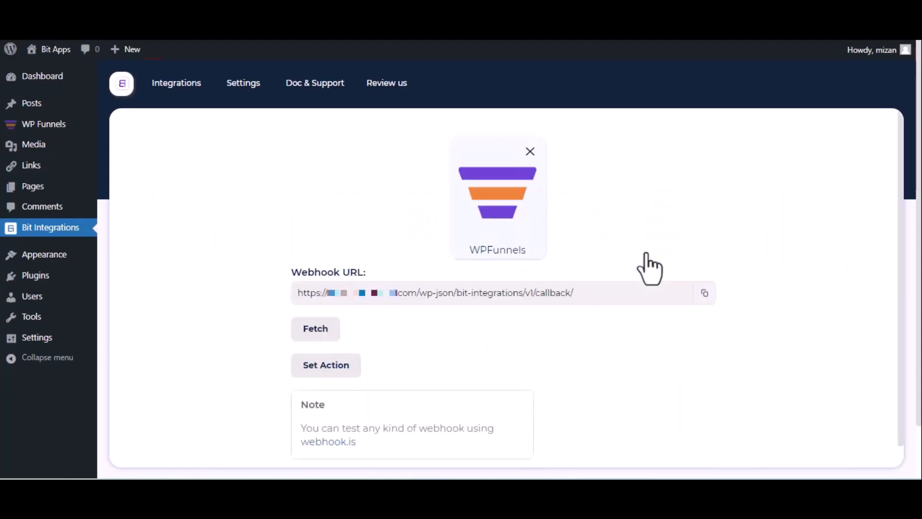
pyautogui.click(703, 293)
# - Start listening for webhook data and begin a new webhook on the eBook Elementor funnel
pyautogui.click(305, 336)
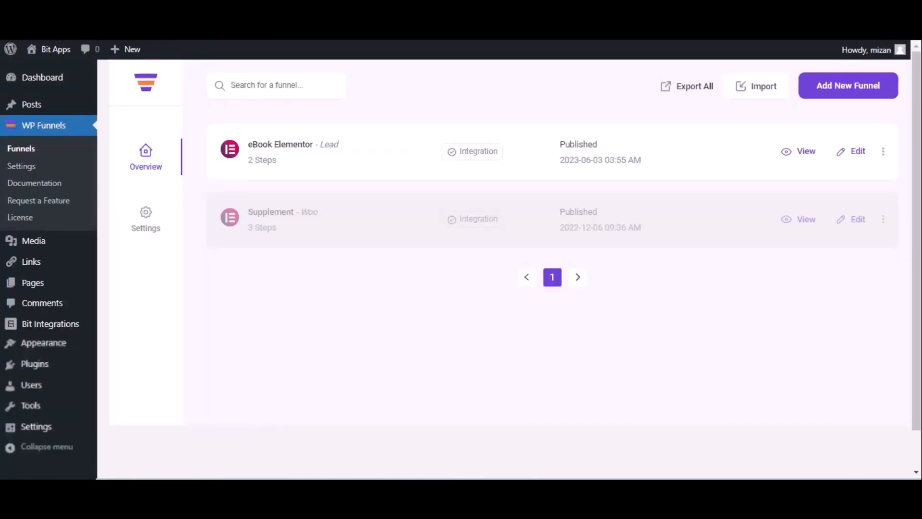
pyautogui.click(857, 152)
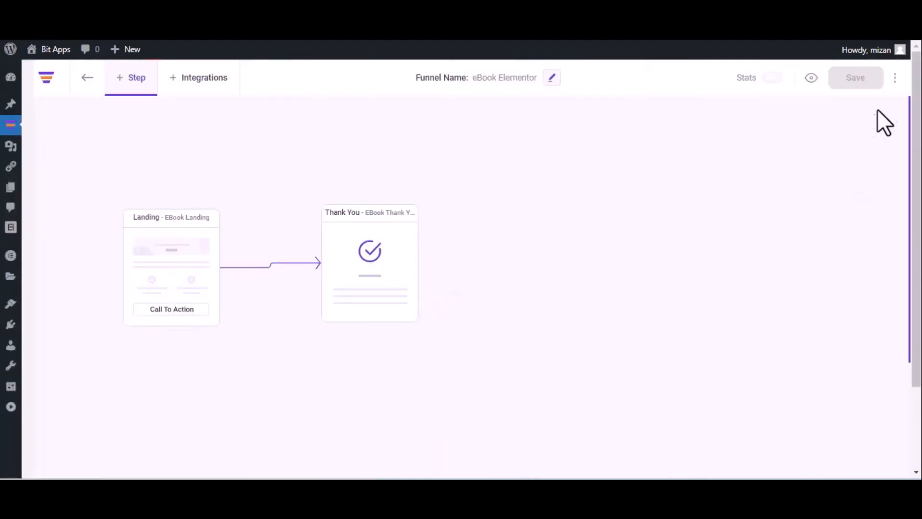
pyautogui.click(895, 78)
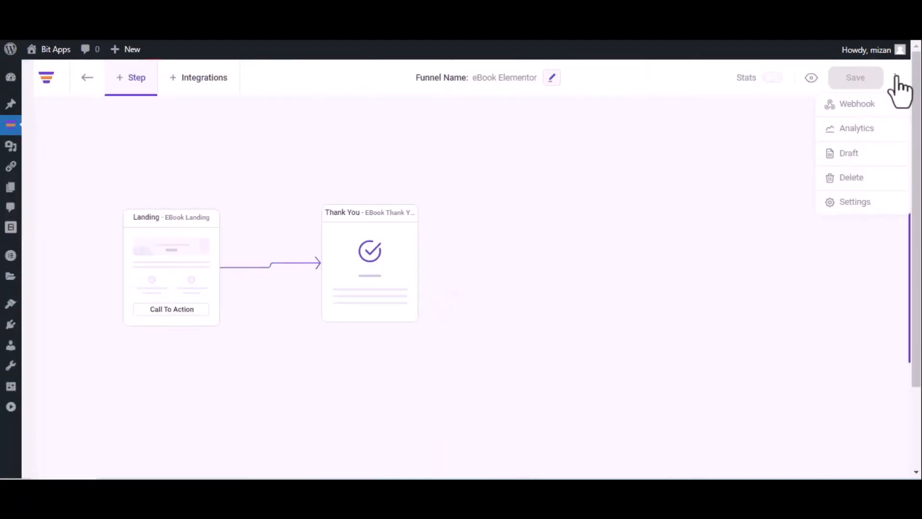
pyautogui.click(876, 103)
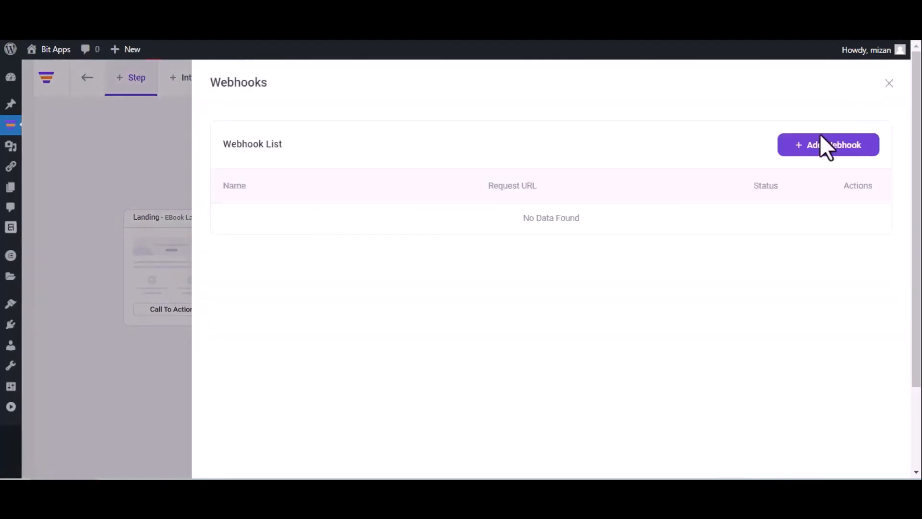
pyautogui.click(822, 147)
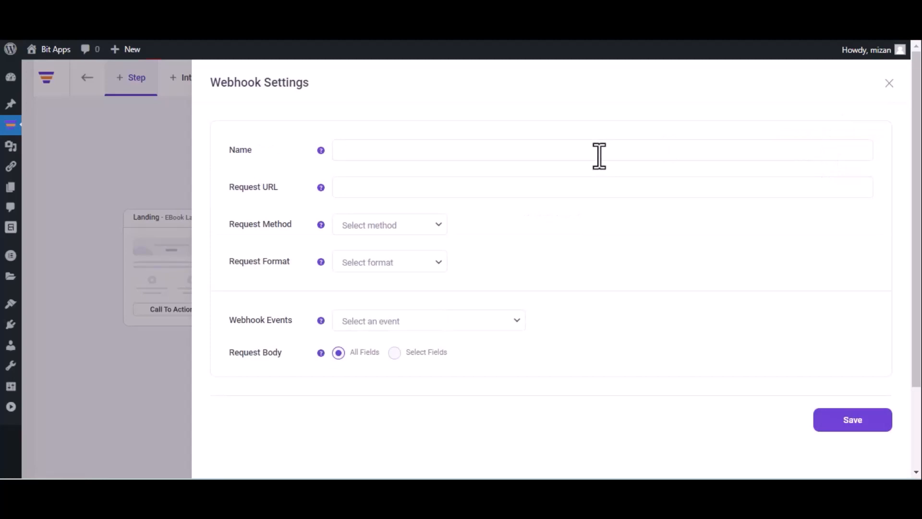
# - Save a 'Bit Integrations' webhook posting JSON to the copied URL after the eBook Landing opt-in
pyautogui.write('Bit Integrations')
pyautogui.click(459, 186)
pyautogui.hotkey('ctrl', 'v')
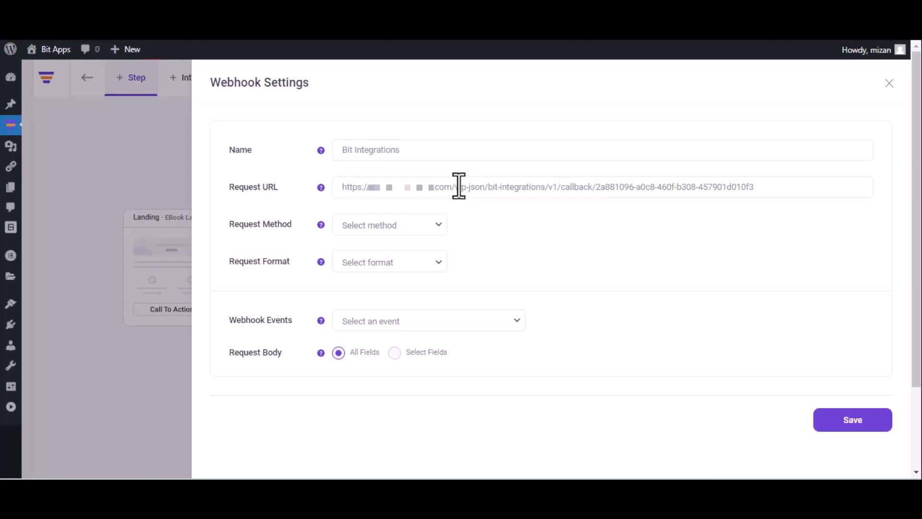
pyautogui.click(394, 229)
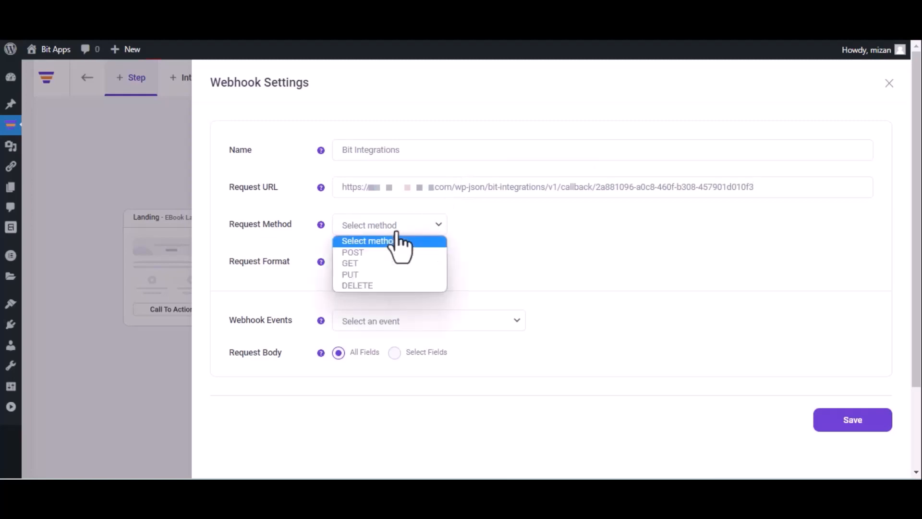
pyautogui.click(387, 253)
pyautogui.click(388, 259)
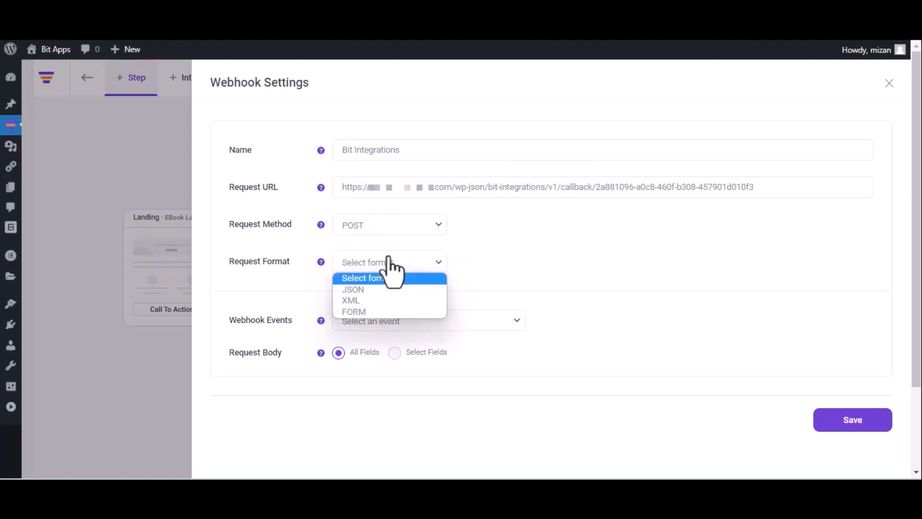
pyautogui.click(381, 289)
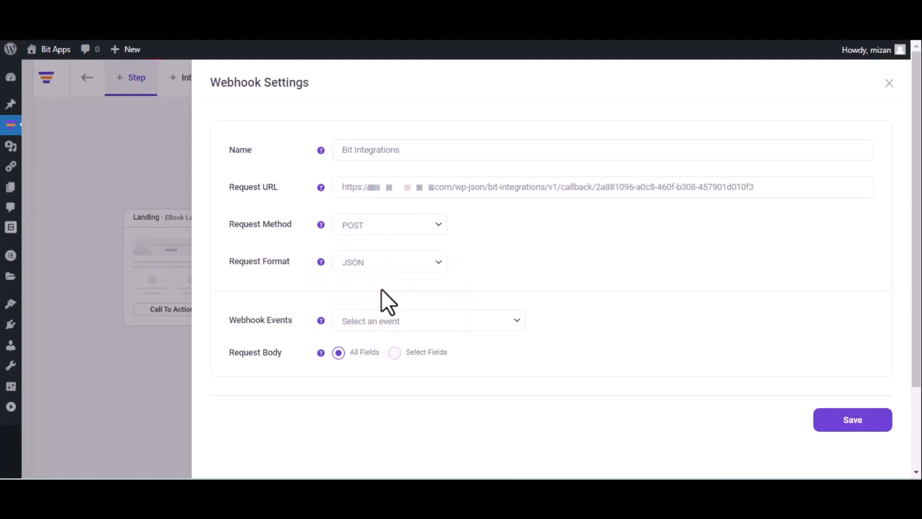
pyautogui.click(404, 320)
pyautogui.click(402, 352)
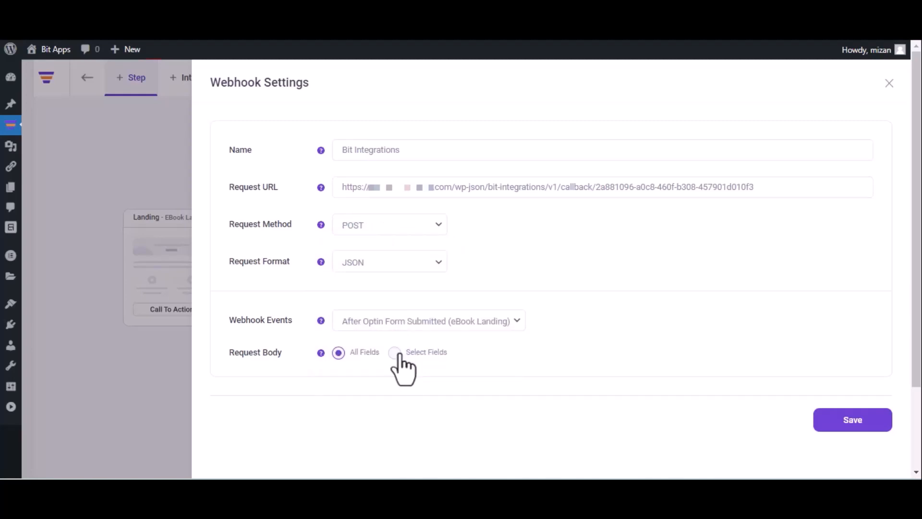
pyautogui.click(850, 428)
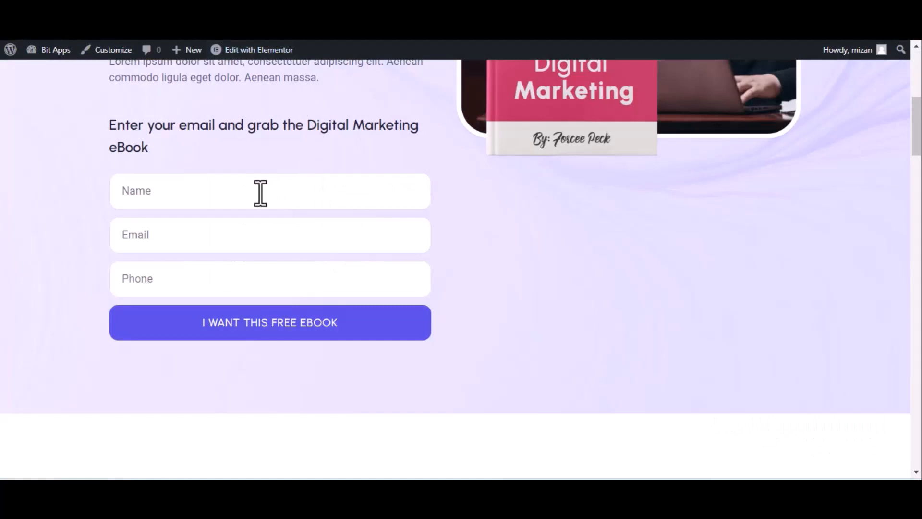
# - Submit the eBook opt-in as 'Bit Integrations' with a test email and phone, then return to Bit Integrations
pyautogui.click(260, 194)
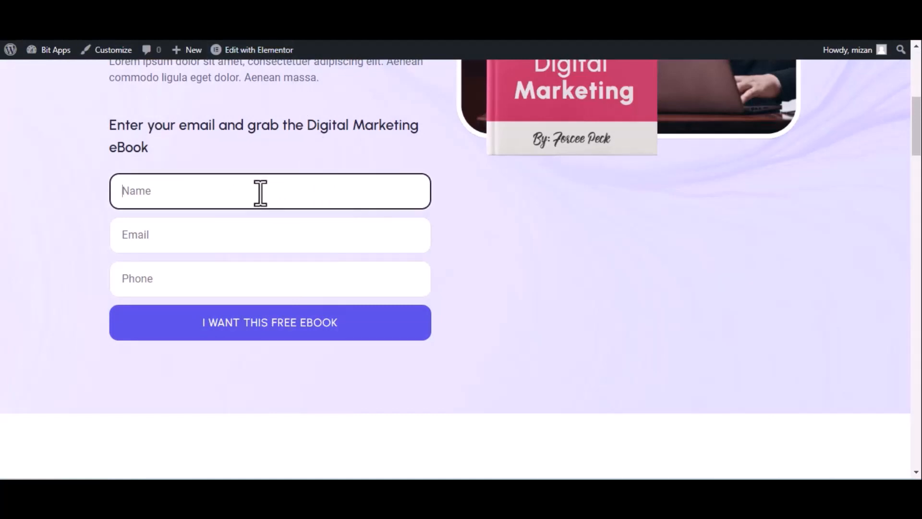
pyautogui.write('Bit Integrations')
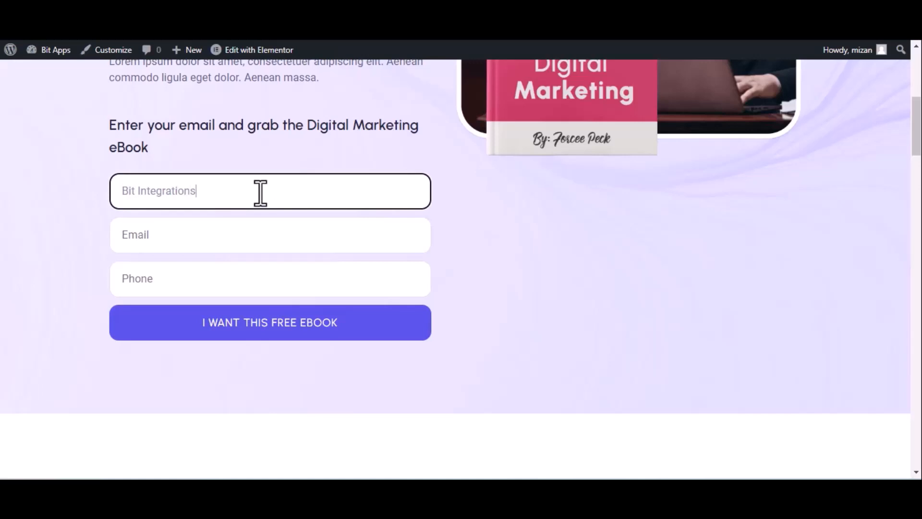
pyautogui.click(204, 243)
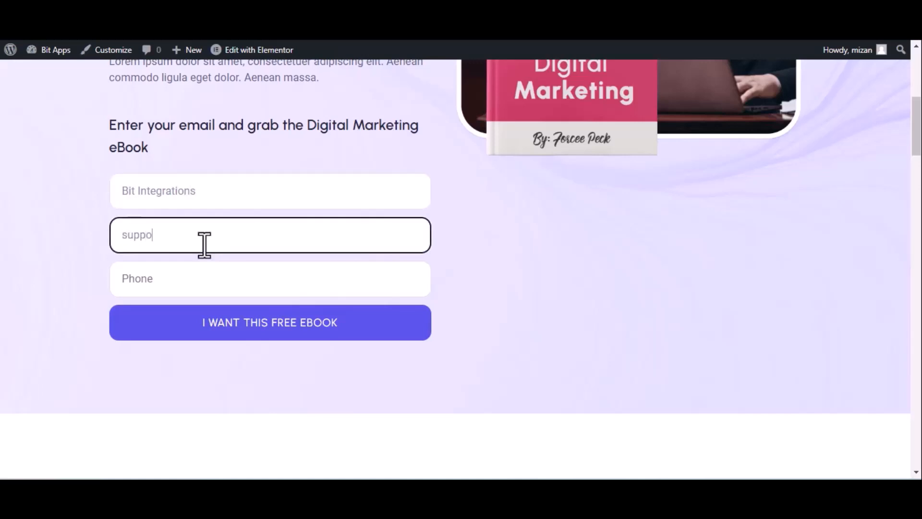
pyautogui.click(205, 278)
pyautogui.write('44455')
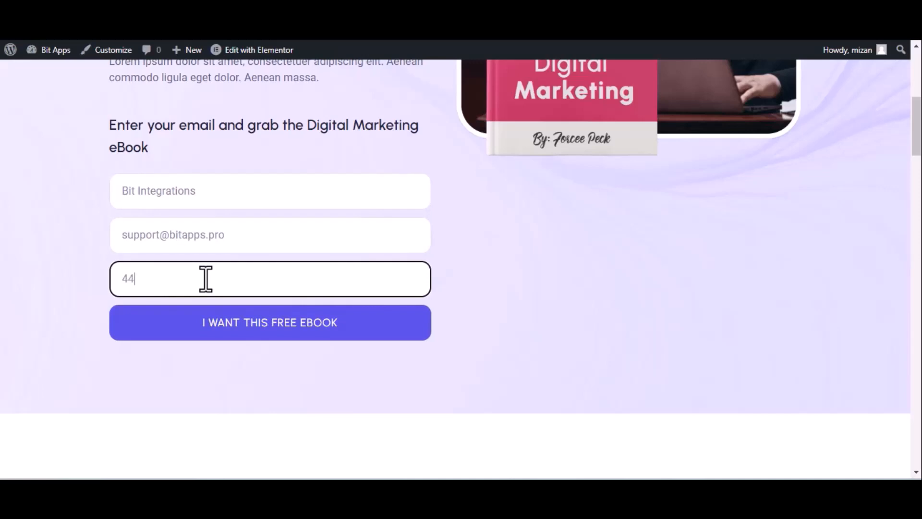
pyautogui.write('5666')
pyautogui.click(237, 325)
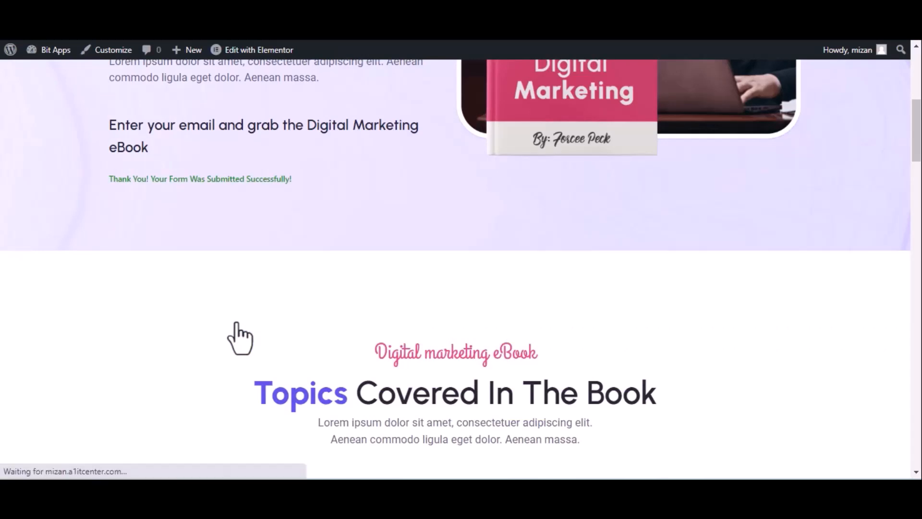
pyautogui.hotkey('ctrl', 'shift', 'Tab')
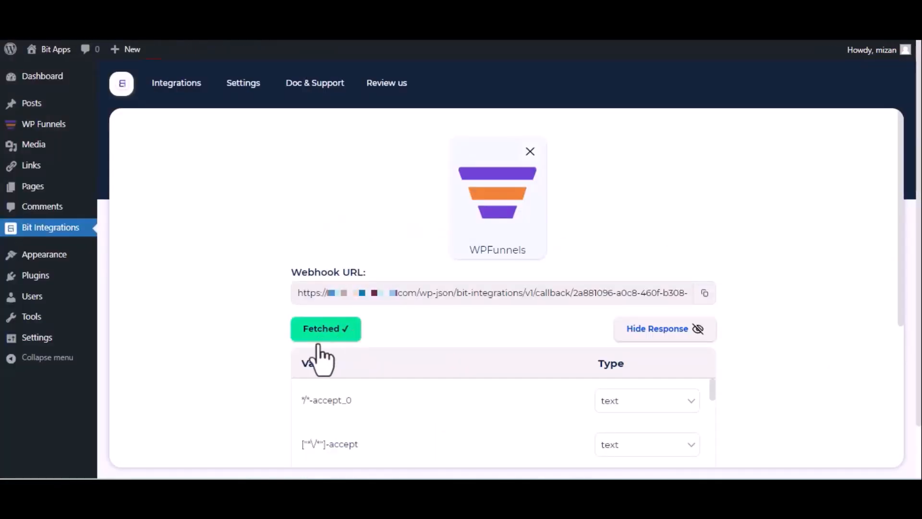
# - With the test fields fetched, choose Salesflare as the action by searching 'sal'
pyautogui.scroll(-5, 322, 339)
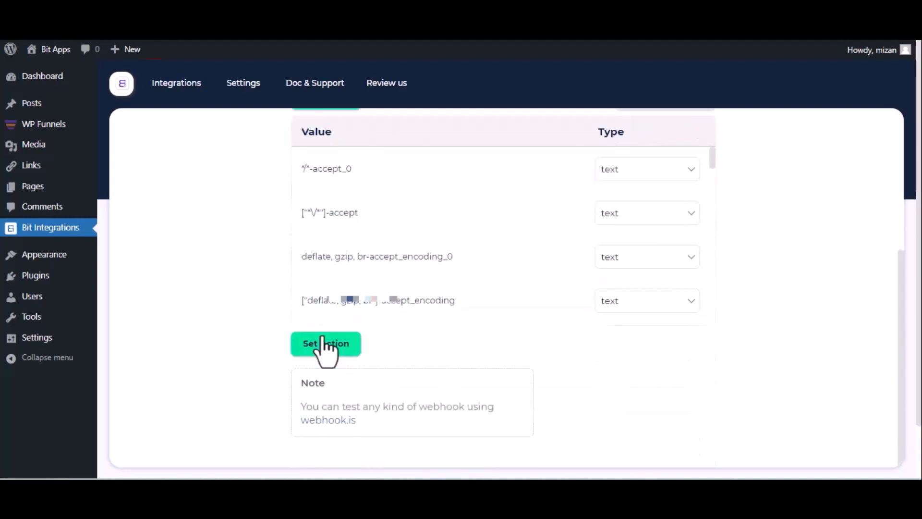
pyautogui.click(326, 344)
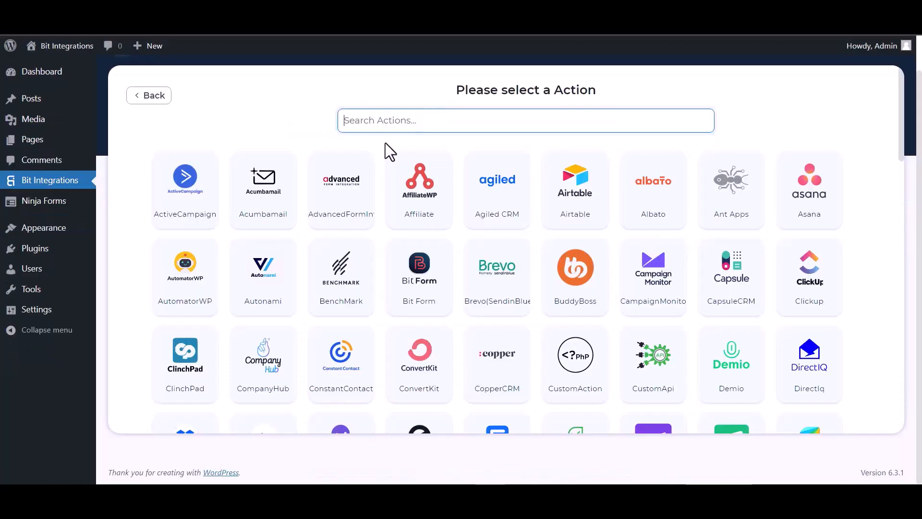
pyautogui.write('sal')
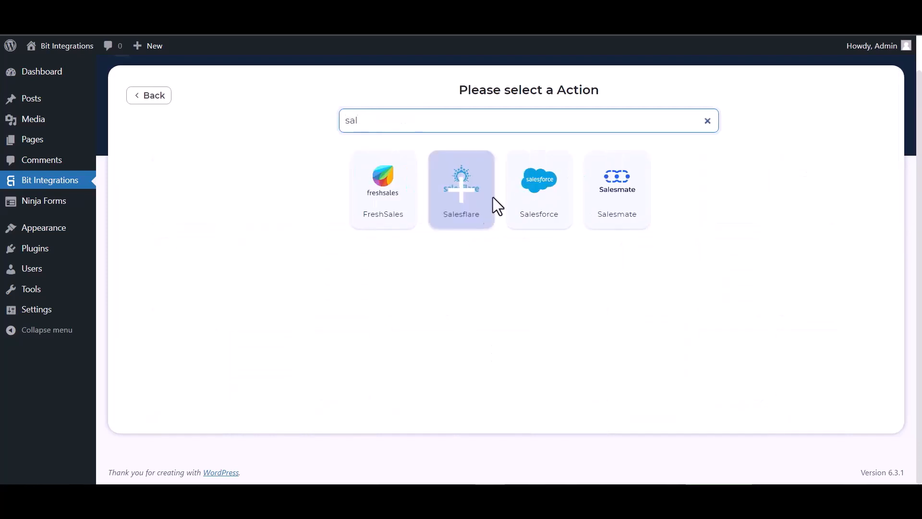
pyautogui.click(469, 210)
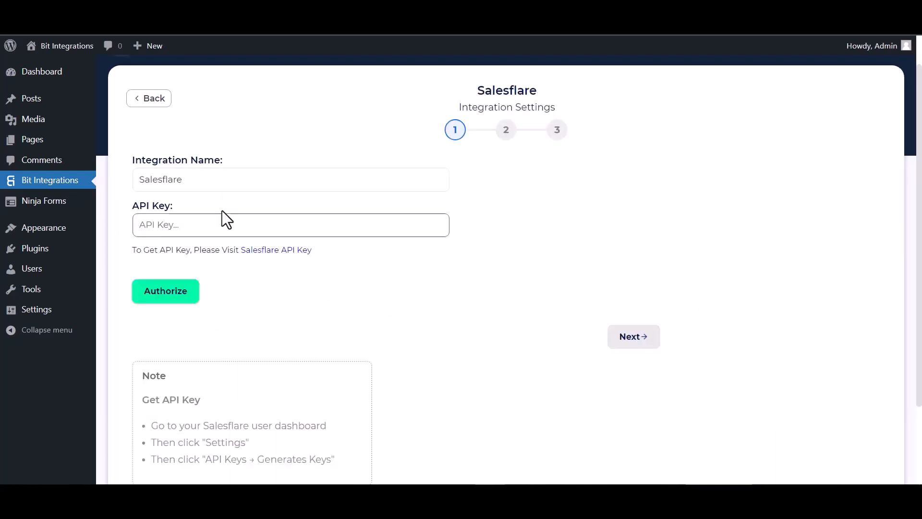
# - Generate a Salesflare API key named 'Bit Integrations'
pyautogui.click(260, 253)
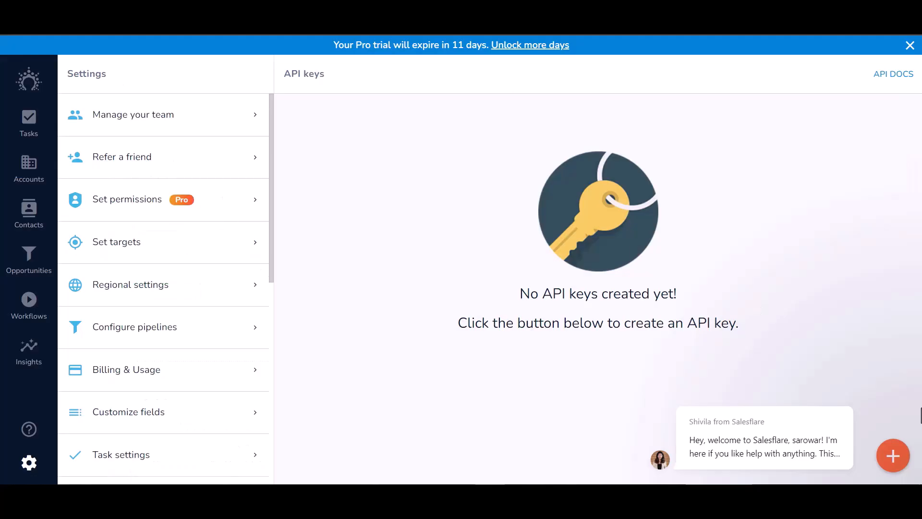
pyautogui.click(892, 457)
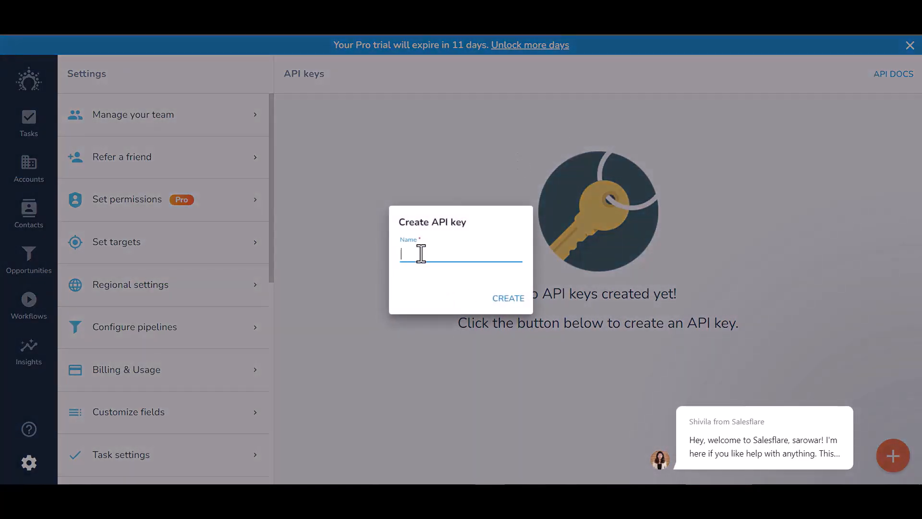
pyautogui.write('Bit Integrations')
pyautogui.click(513, 300)
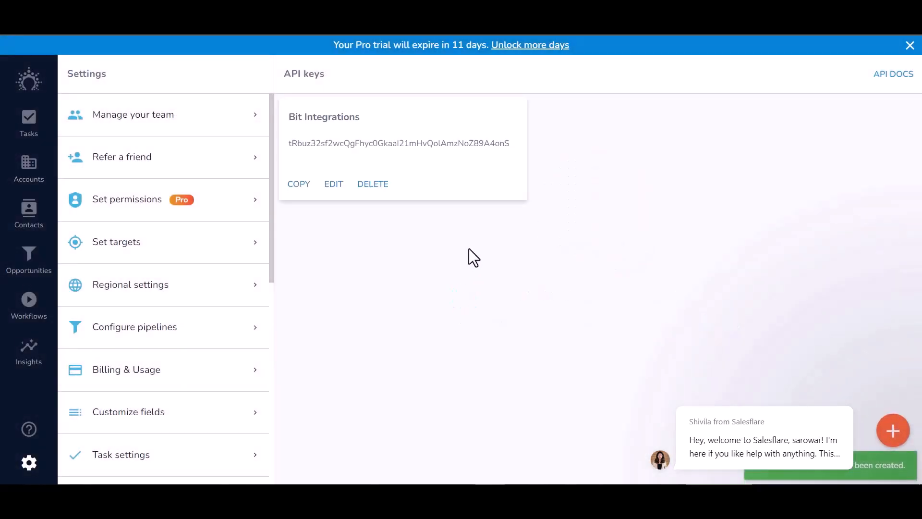
# - Paste the new Salesflare API key into the integration and authorize it
pyautogui.click(298, 184)
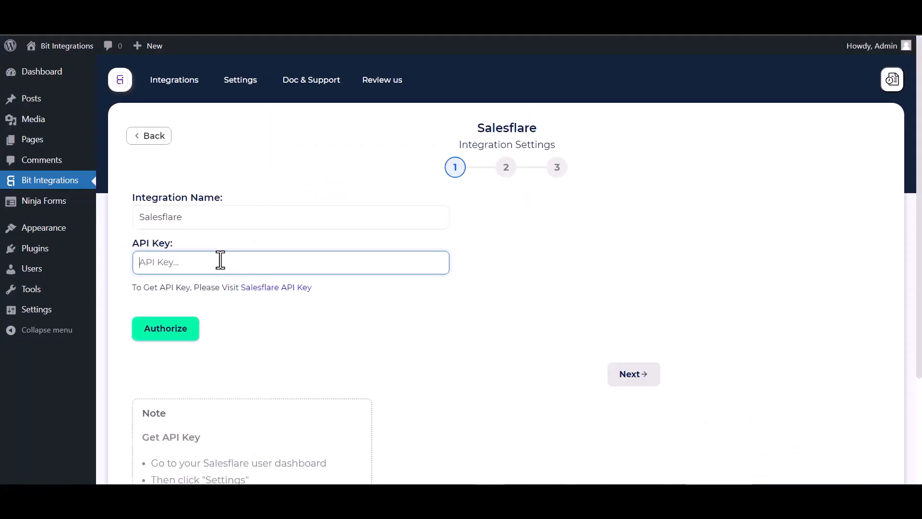
pyautogui.hotkey('ctrl', 'v')
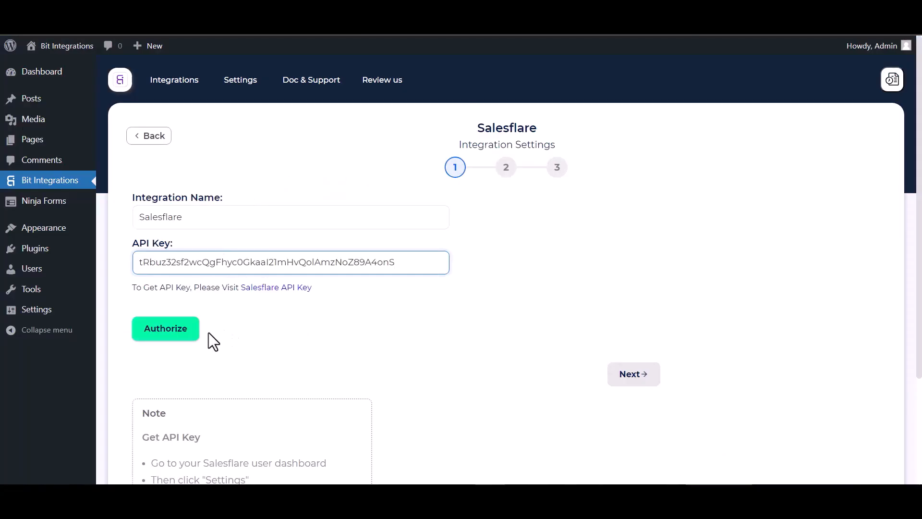
pyautogui.click(192, 335)
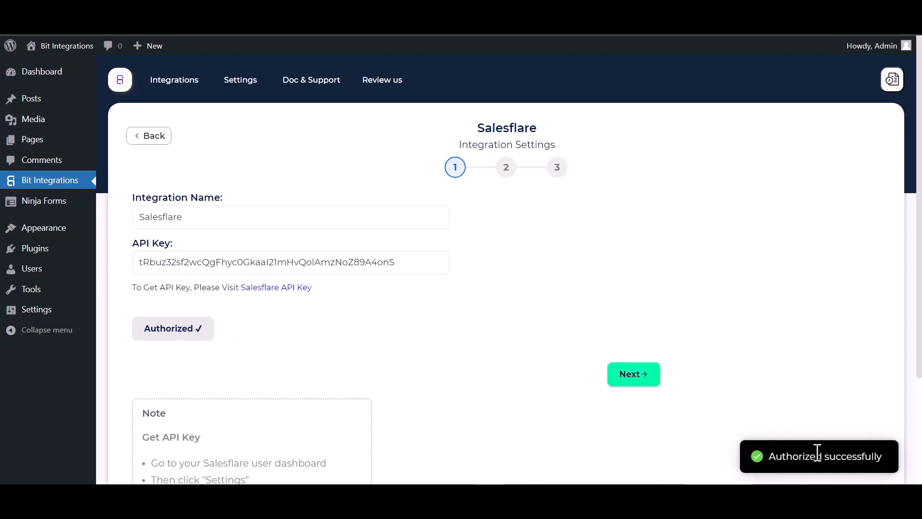
pyautogui.scroll(-1, 460, 354)
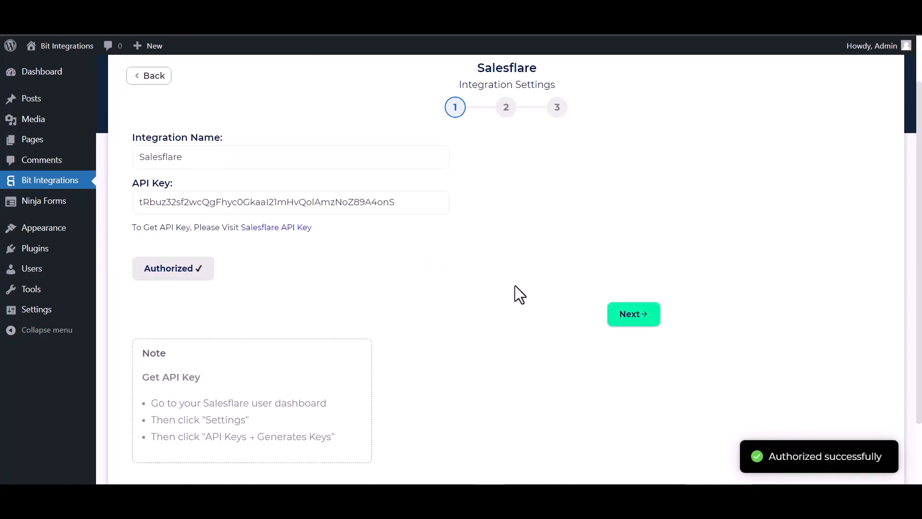
# - Choose the Create Contact action and map First Name and Email to Email Address
pyautogui.click(637, 320)
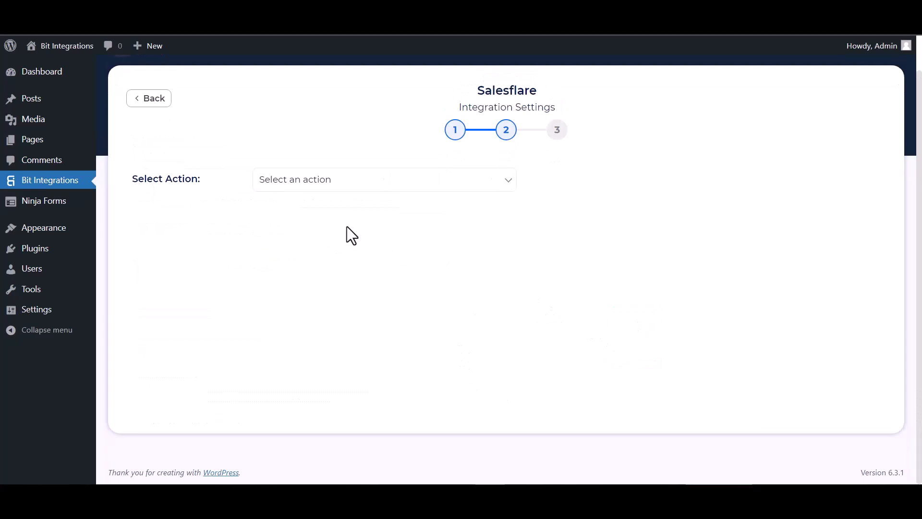
pyautogui.click(318, 185)
pyautogui.click(298, 220)
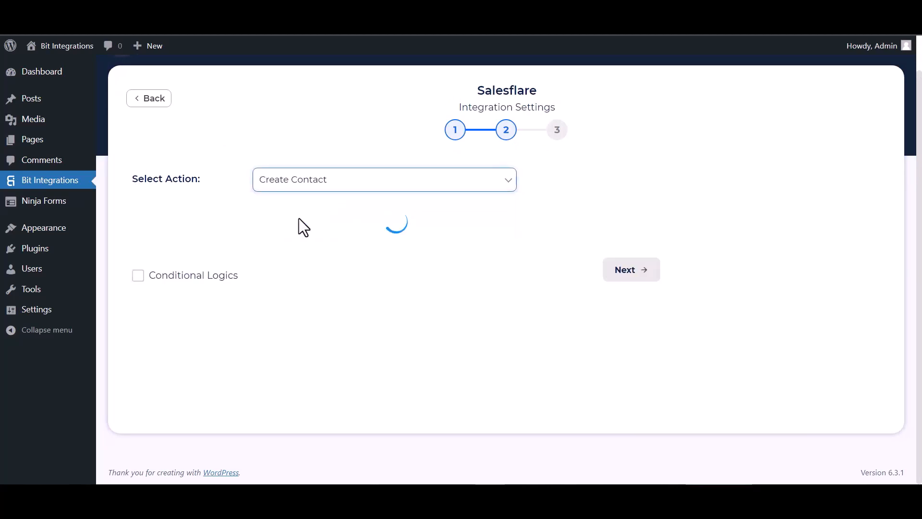
pyautogui.scroll(-1, 368, 229)
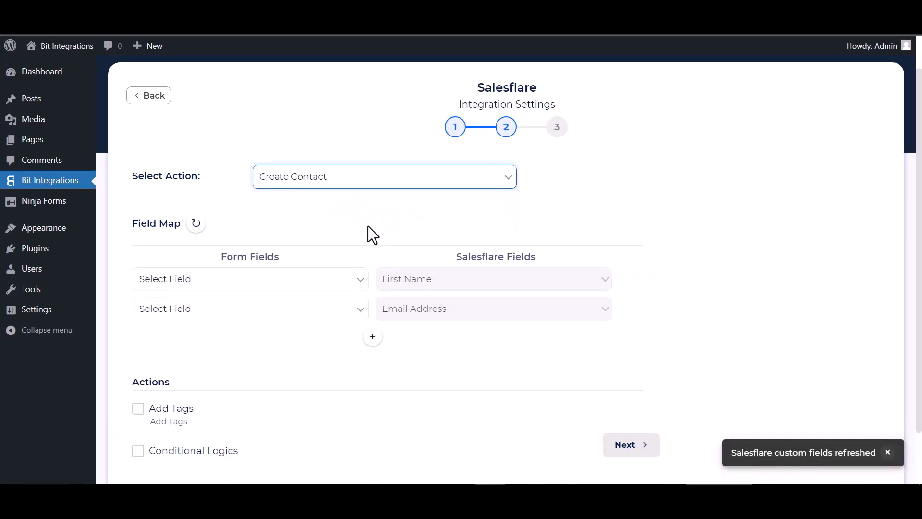
pyautogui.click(243, 227)
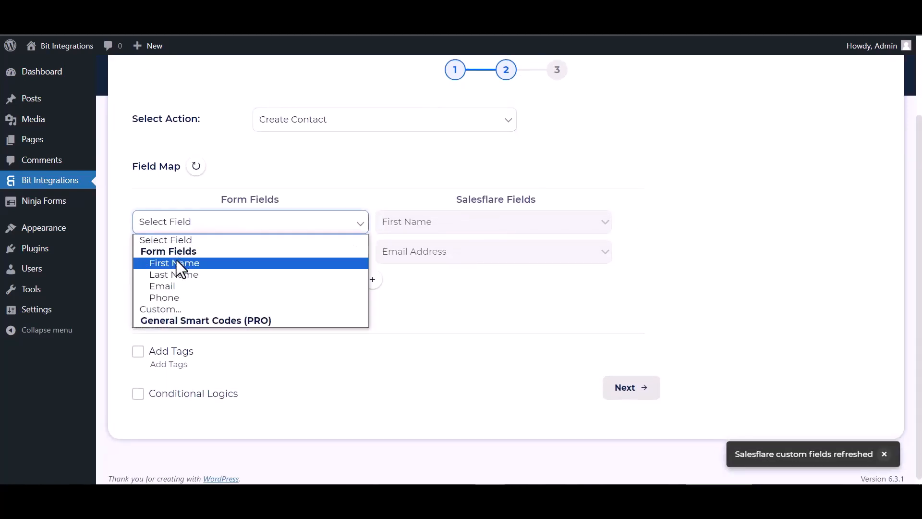
pyautogui.click(180, 263)
pyautogui.click(235, 262)
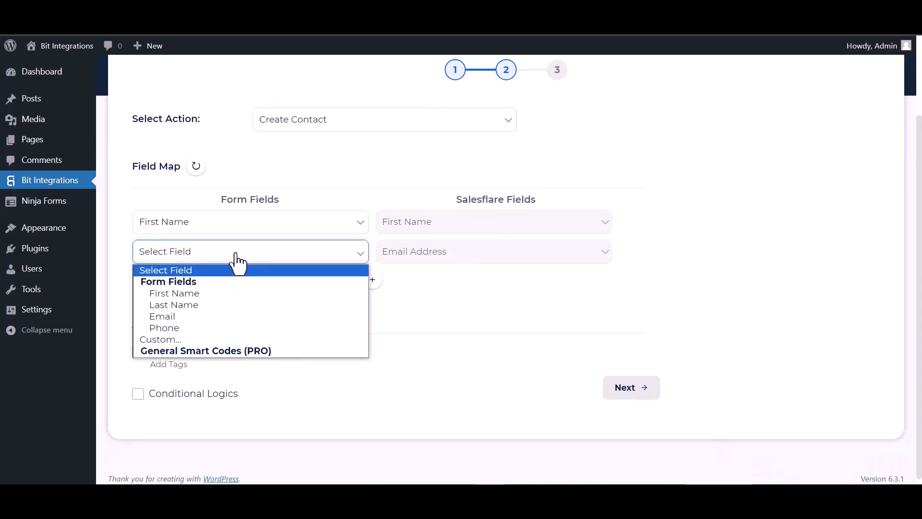
pyautogui.click(176, 317)
# - Add mappings for Last Name to Last Name and Phone to Phone Number
pyautogui.click(373, 280)
pyautogui.click(399, 286)
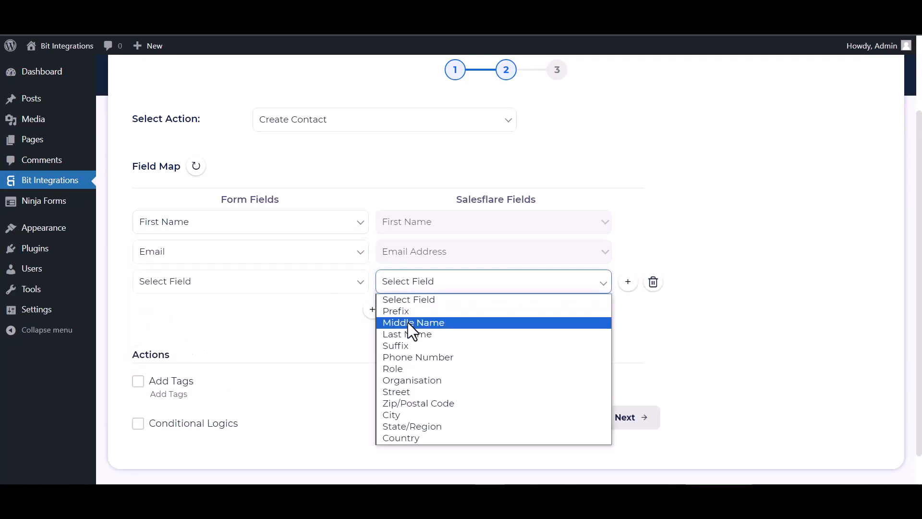
pyautogui.click(403, 335)
pyautogui.click(306, 284)
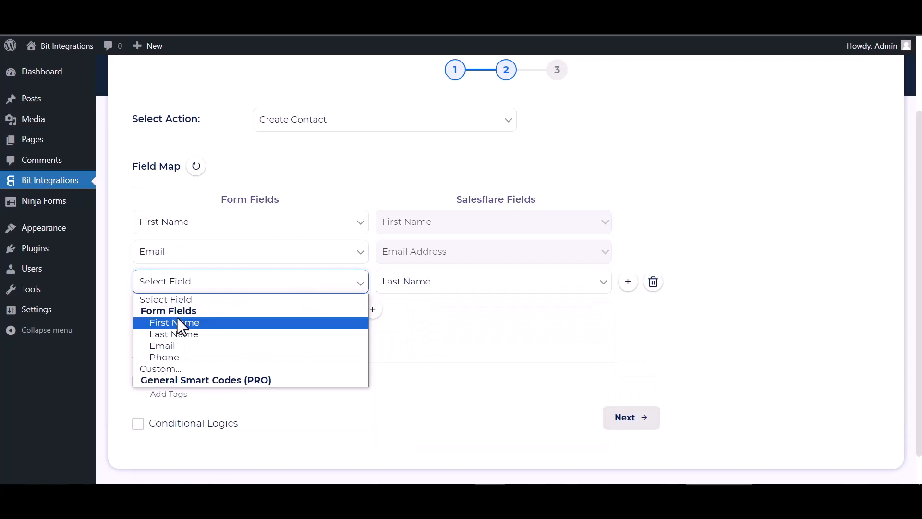
pyautogui.click(170, 333)
pyautogui.click(372, 309)
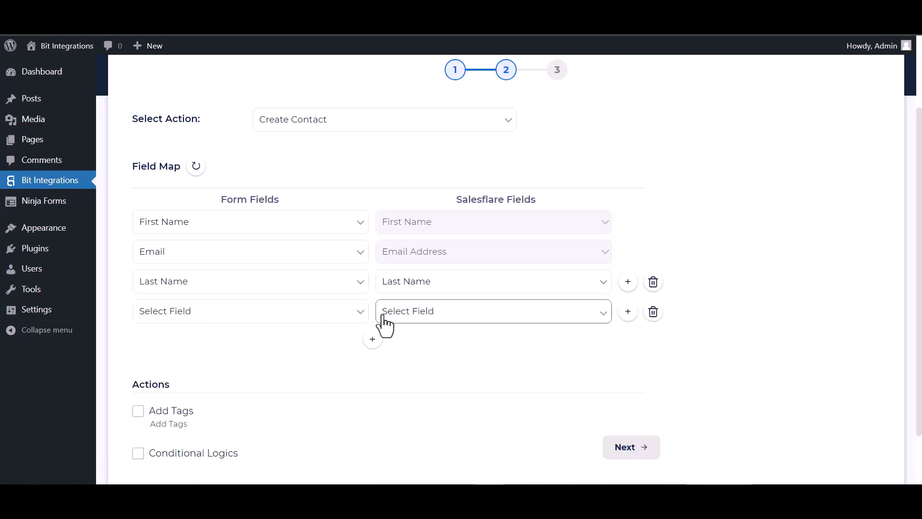
pyautogui.click(394, 317)
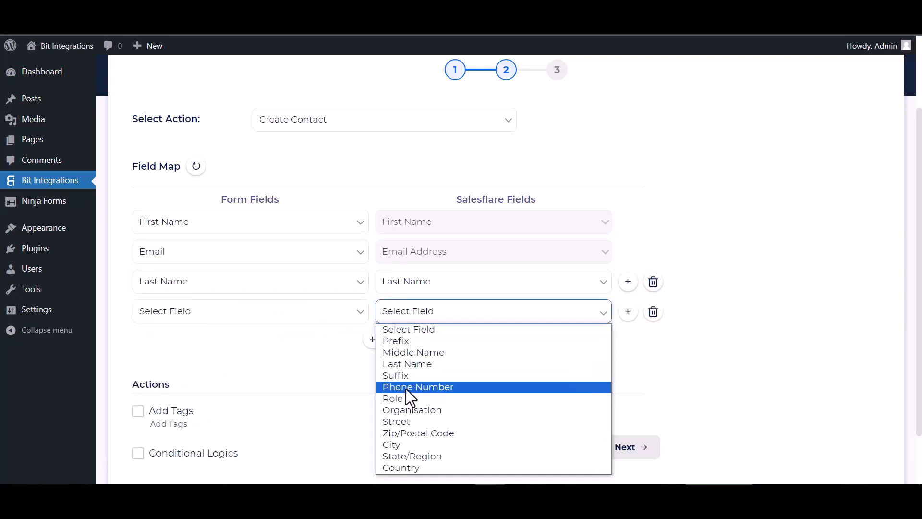
pyautogui.click(405, 387)
pyautogui.click(318, 318)
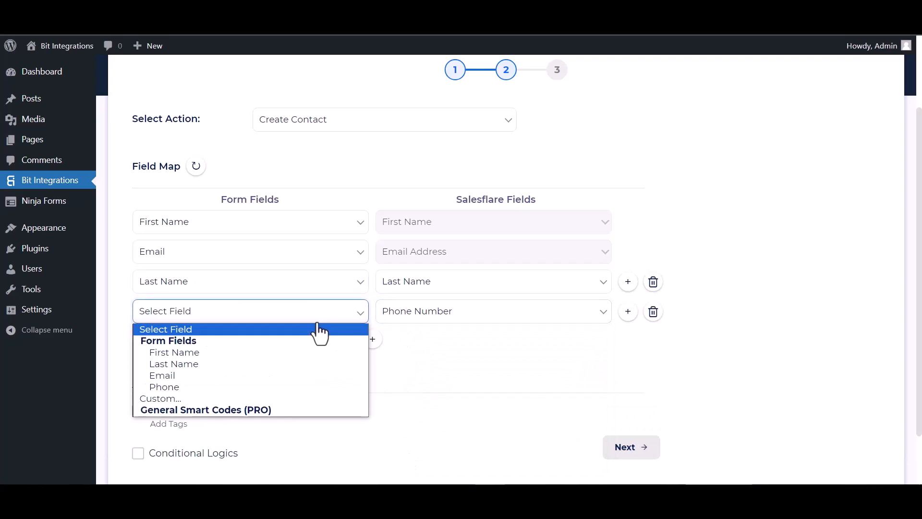
pyautogui.click(176, 387)
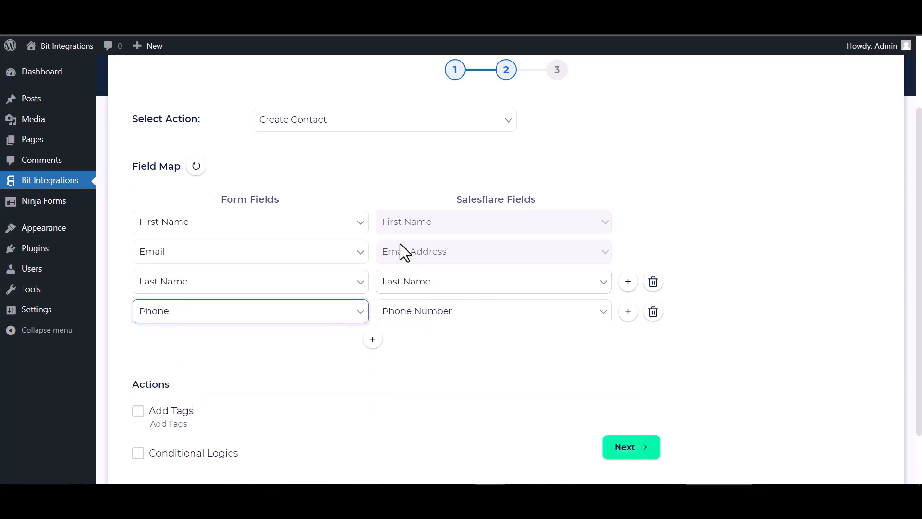
# - Leave Conditional Logics off, then finish and save the Salesflare integration
pyautogui.scroll(-2, 405, 323)
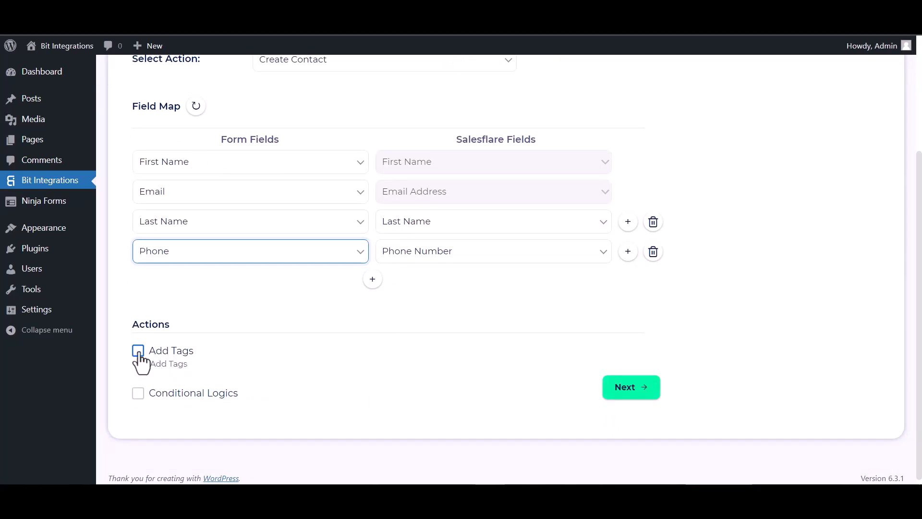
pyautogui.click(138, 393)
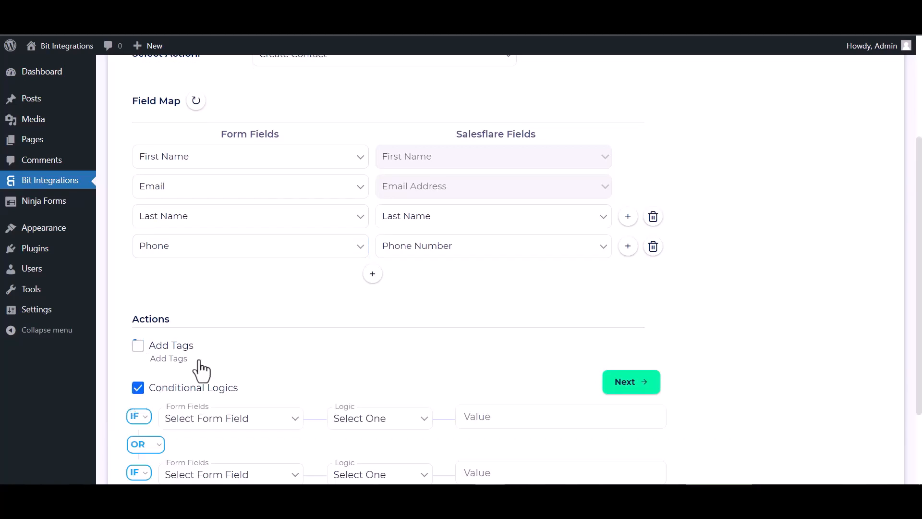
pyautogui.scroll(-4, 211, 364)
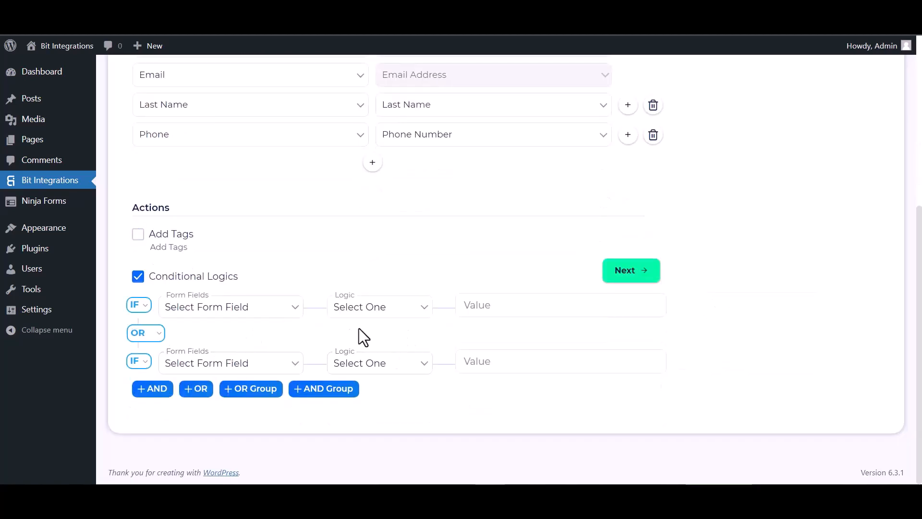
pyautogui.click(137, 277)
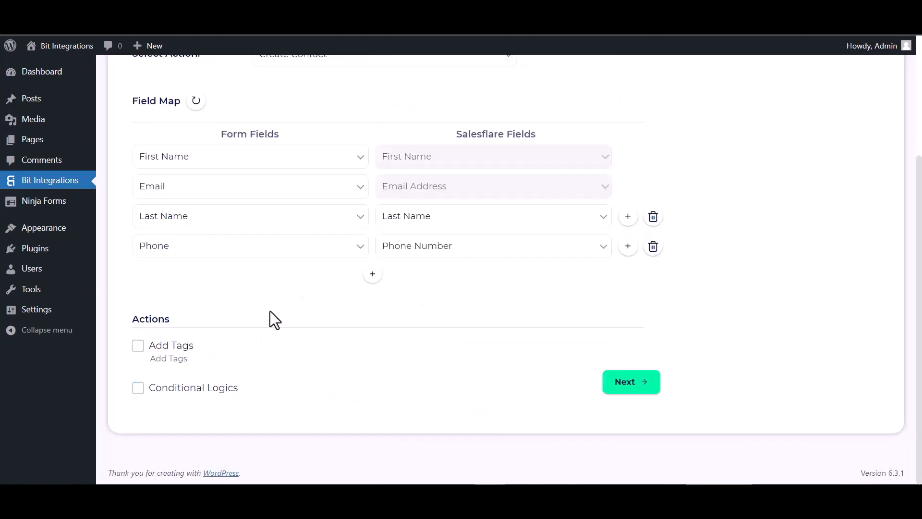
pyautogui.click(624, 387)
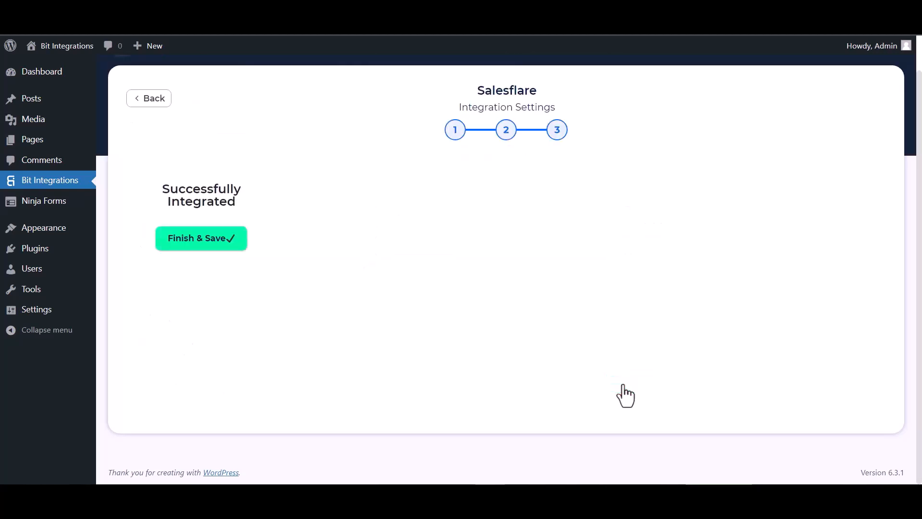
pyautogui.click(520, 231)
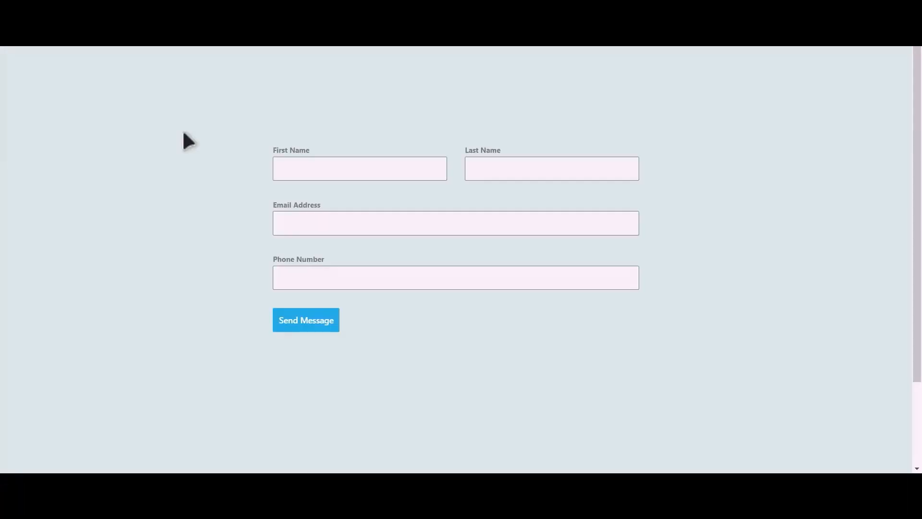
# - Submit the opt-in form as 'Bit Integrations' with a test email and phone number
pyautogui.click(374, 171)
pyautogui.write('Integrations')
pyautogui.press('Tab')
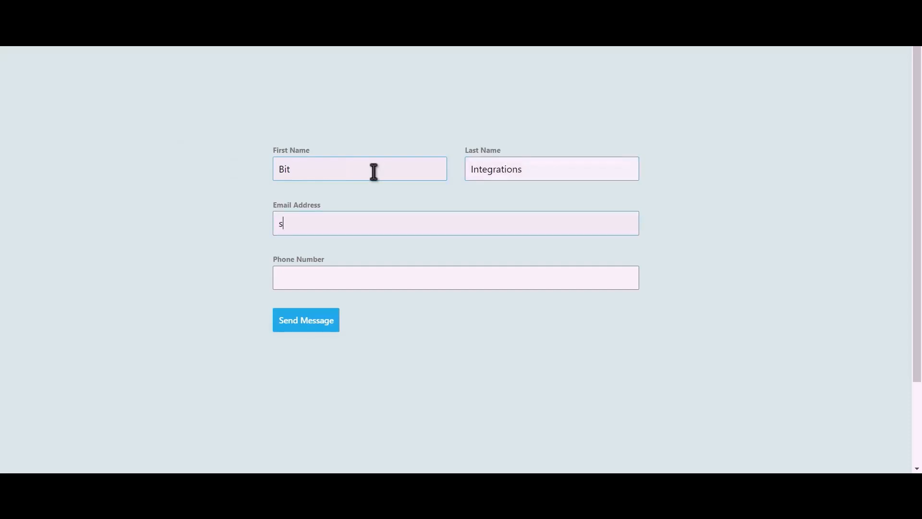
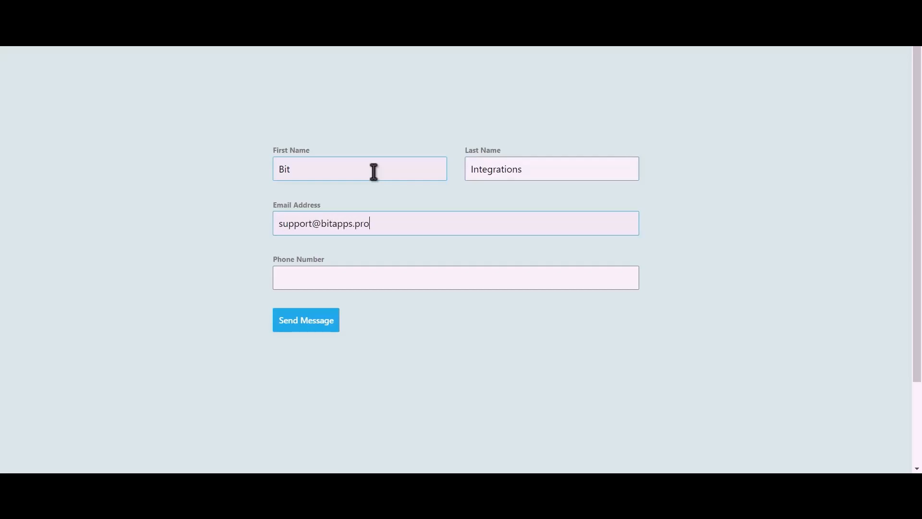
pyautogui.write('444555666')
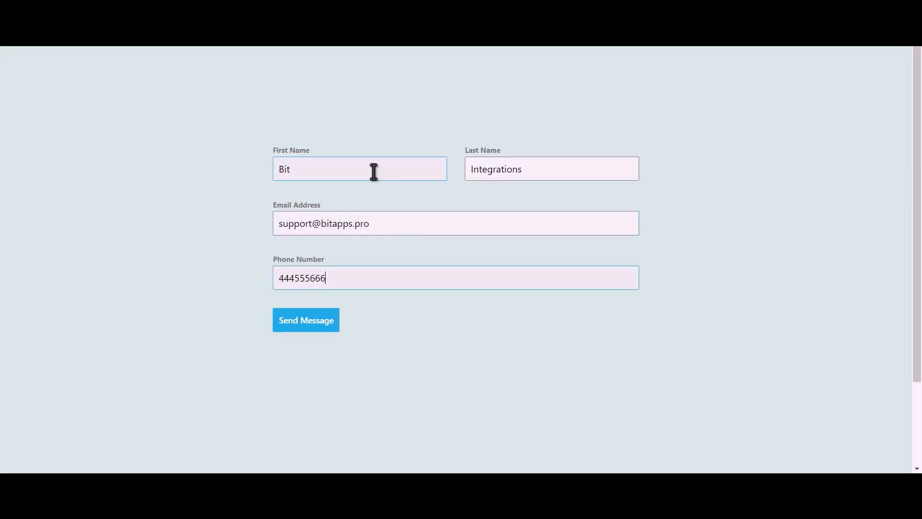
pyautogui.click(316, 327)
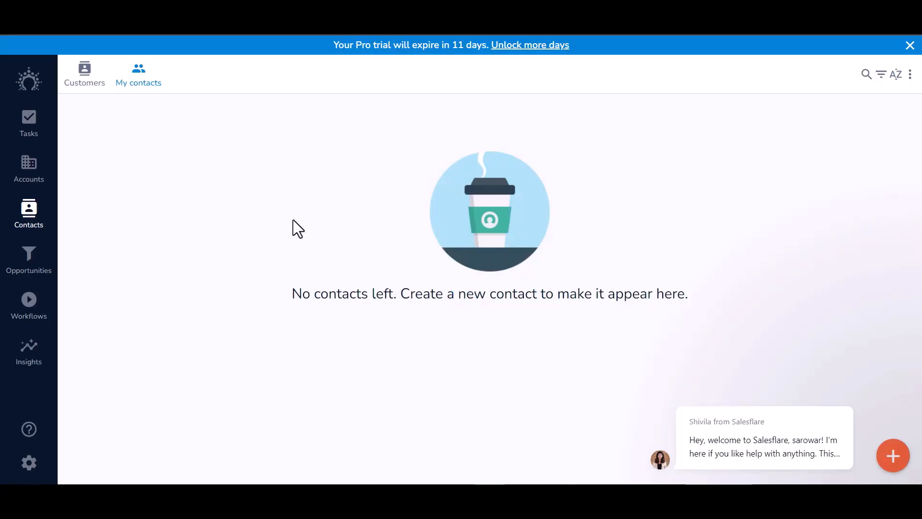
# - Open Customers, then My contacts, to find the new Bit Integrations contact
pyautogui.click(86, 76)
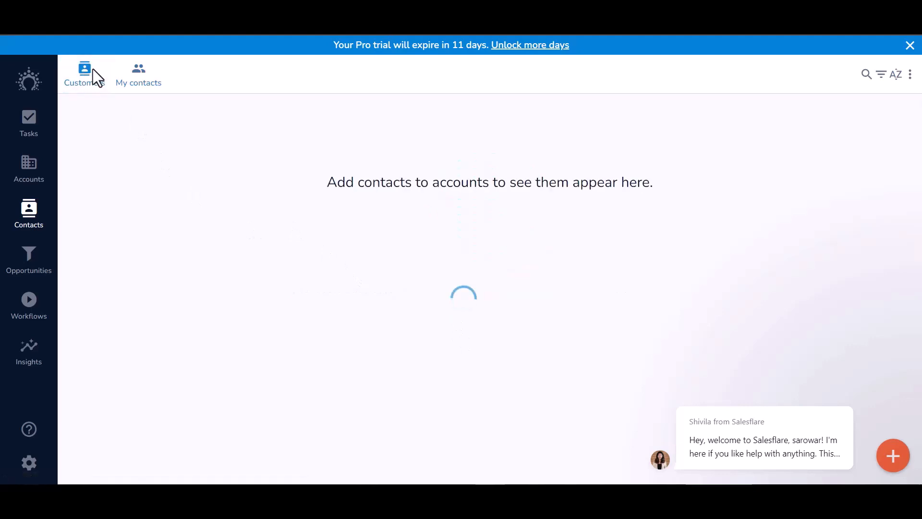
pyautogui.click(140, 84)
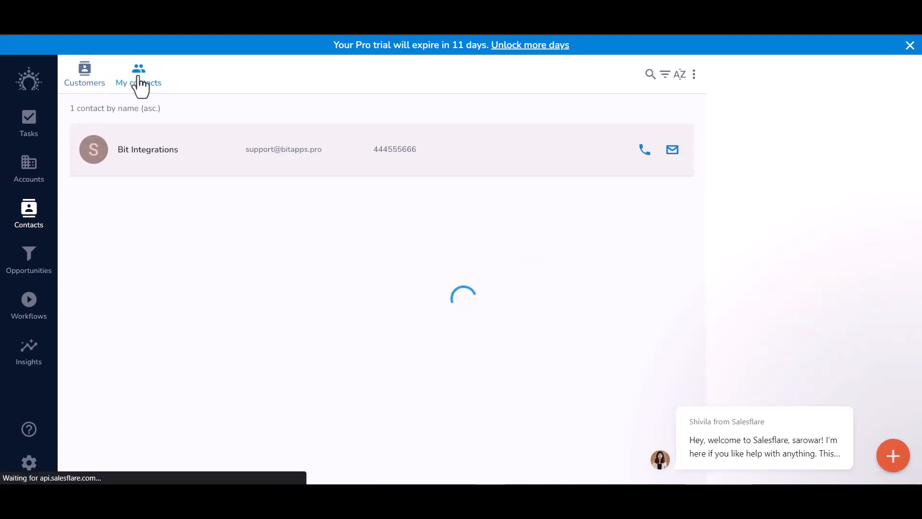